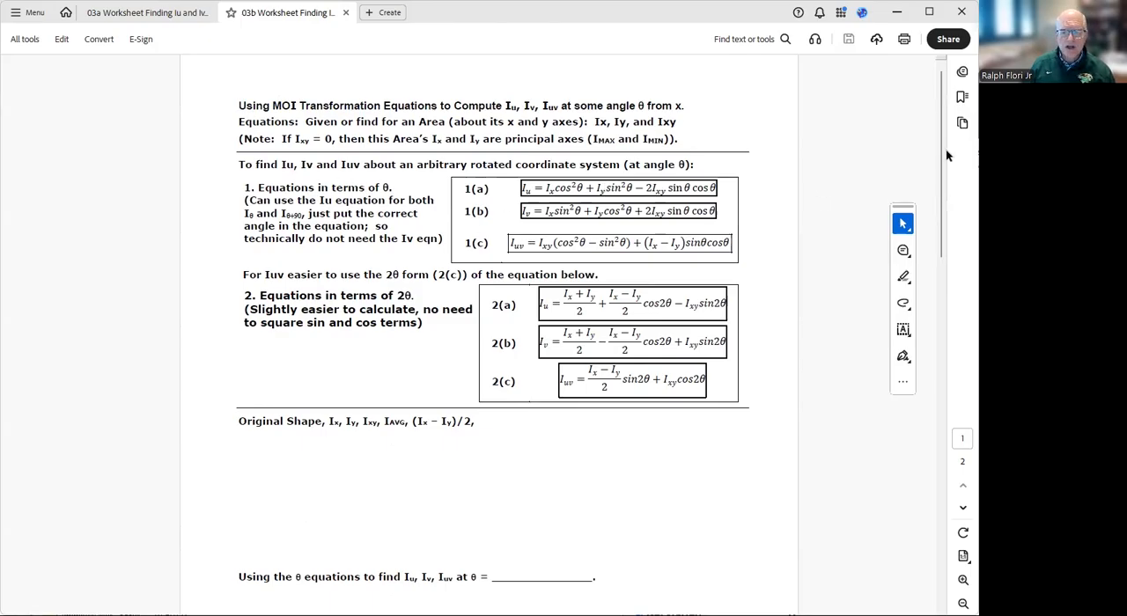
mouse_move(940, 133)
mouse_down()
mouse_move(951, 405)
mouse_move(951, 142)
mouse_up()
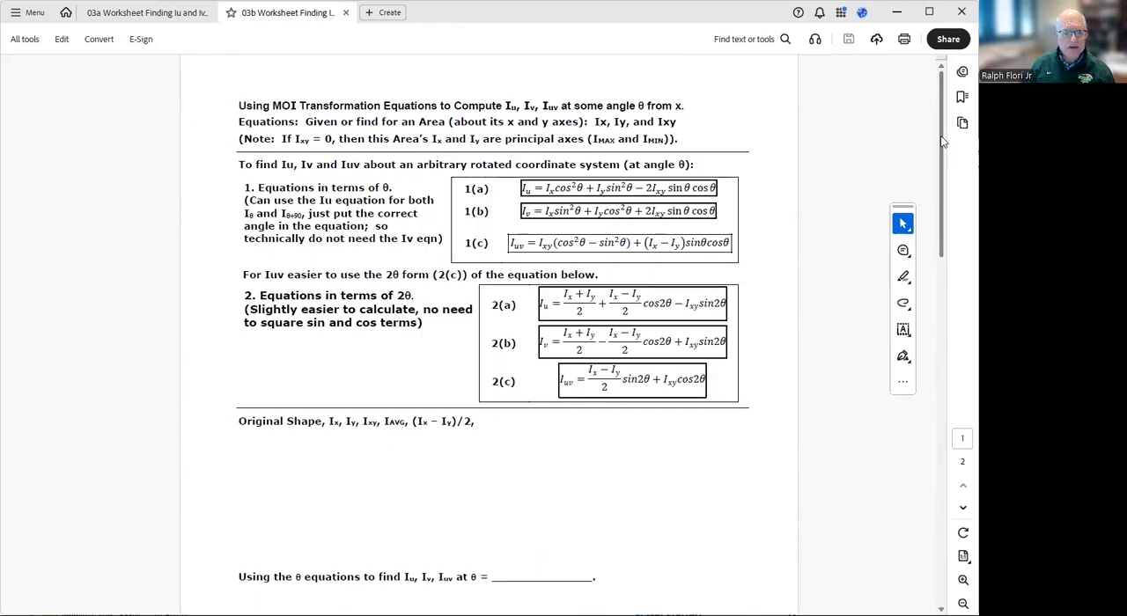
drag(942, 141, 943, 163)
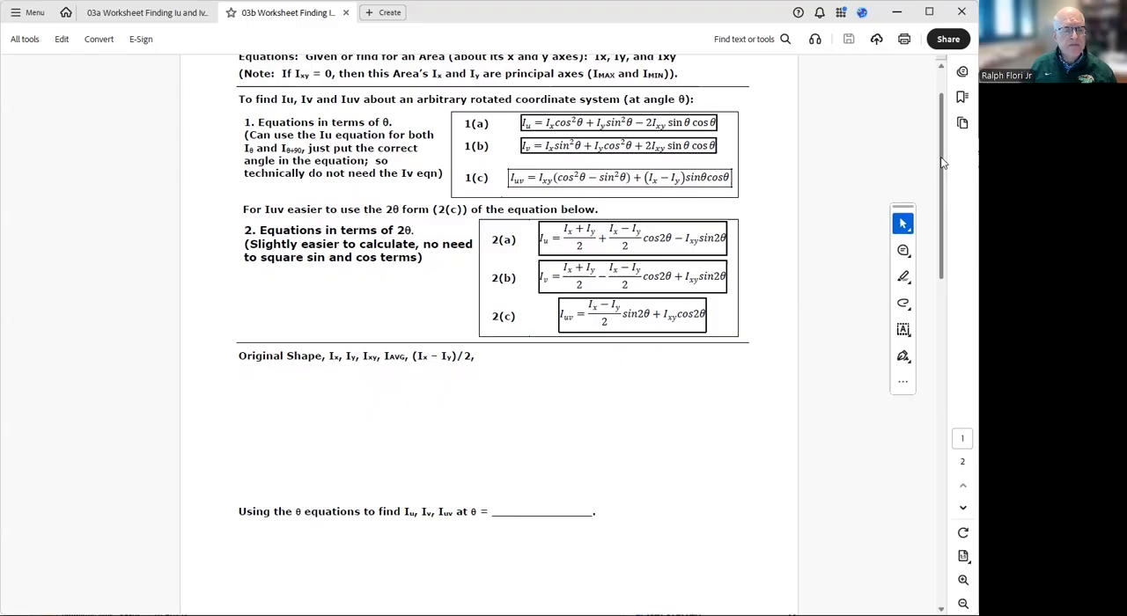
drag(941, 158, 941, 159)
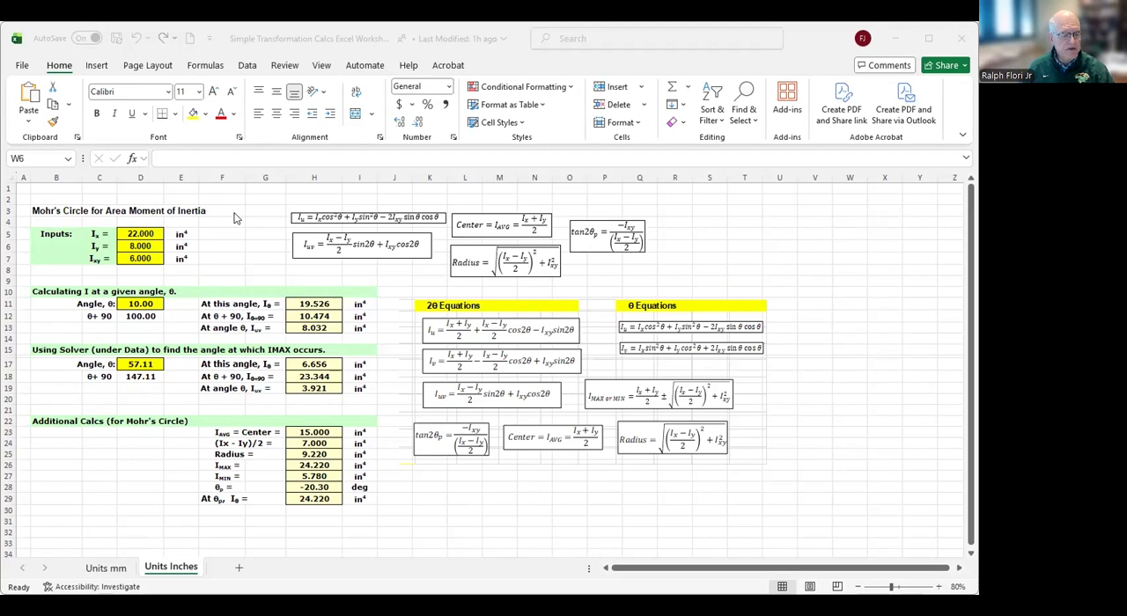
- Switch to the transformation calculations workbook in Excel and set the Ix input to 15.7 in⁴ on the Units Inches sheet
click(274, 396)
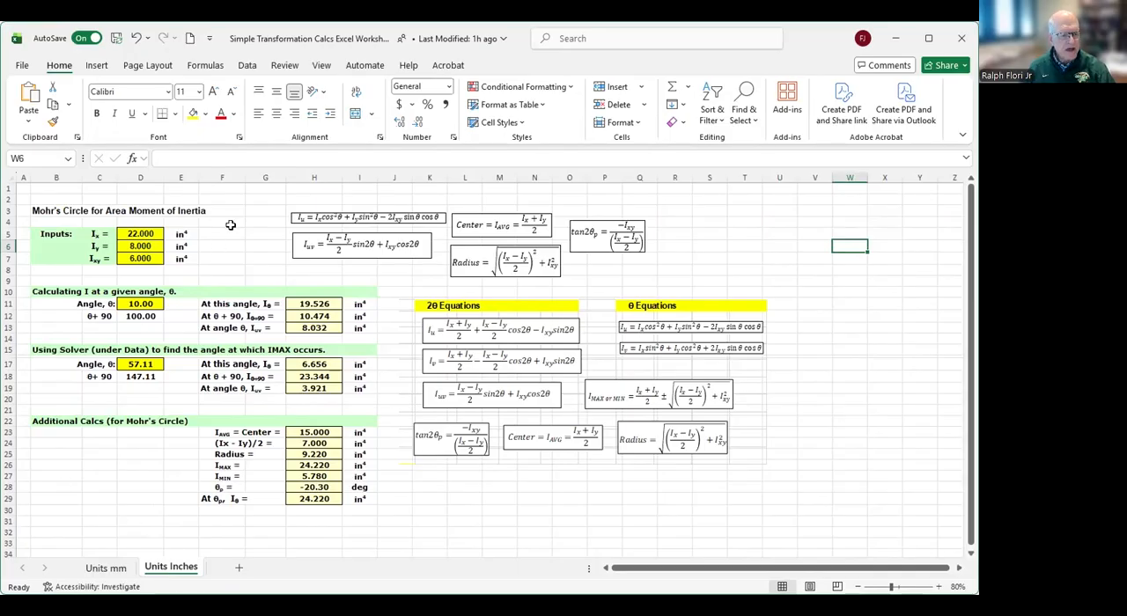
click(135, 234)
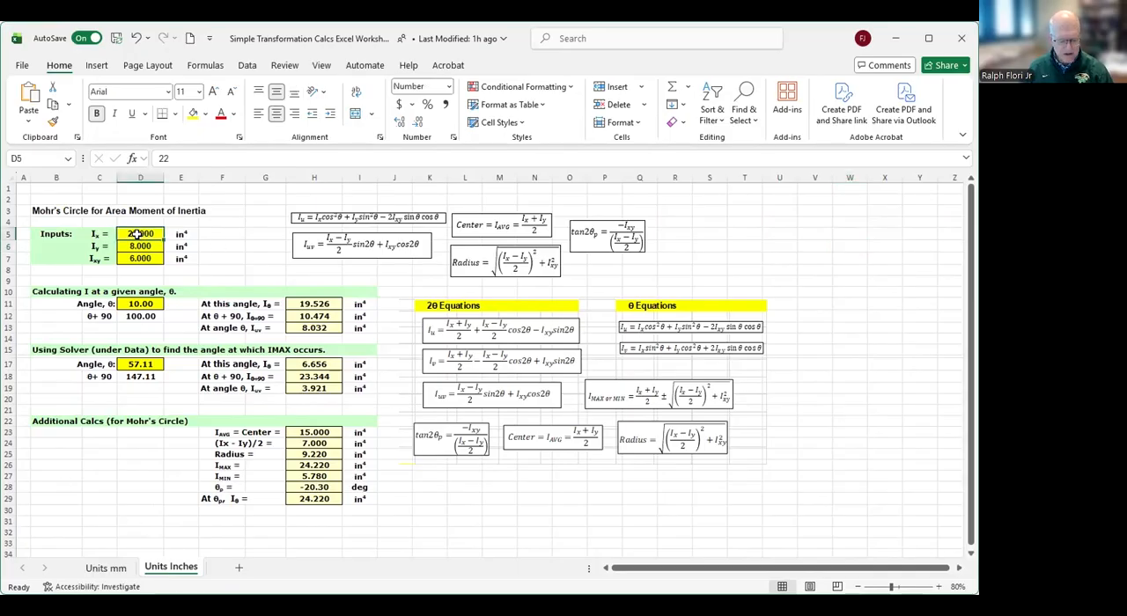
text(15)
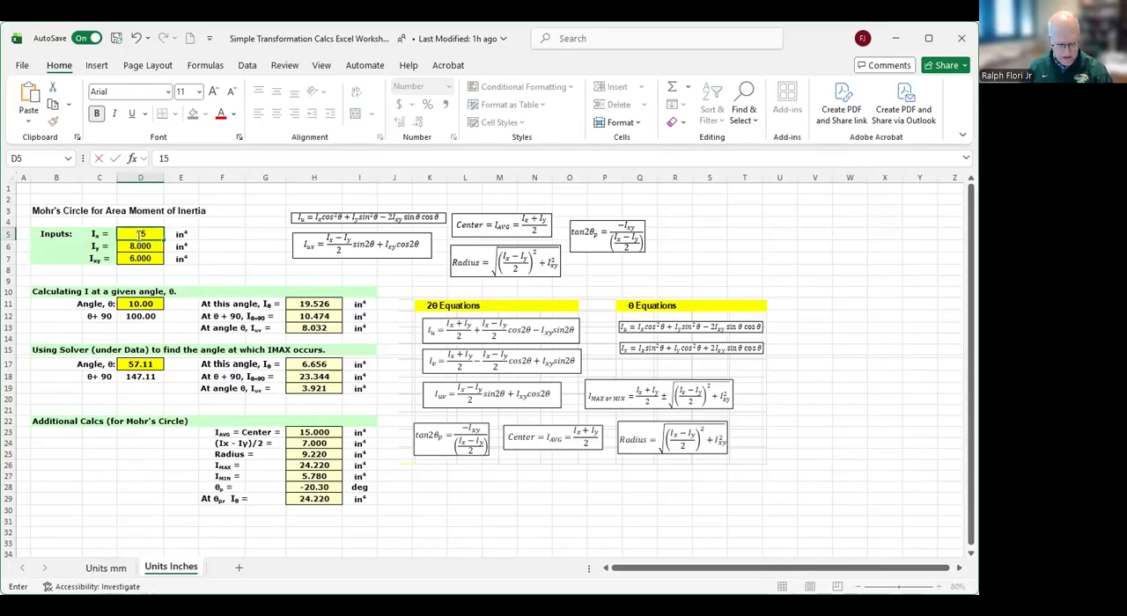
text(.7)
click(222, 233)
- Set the Iy input to 1.04 in⁴ and the Ixy input to 2.68 in⁴
click(150, 246)
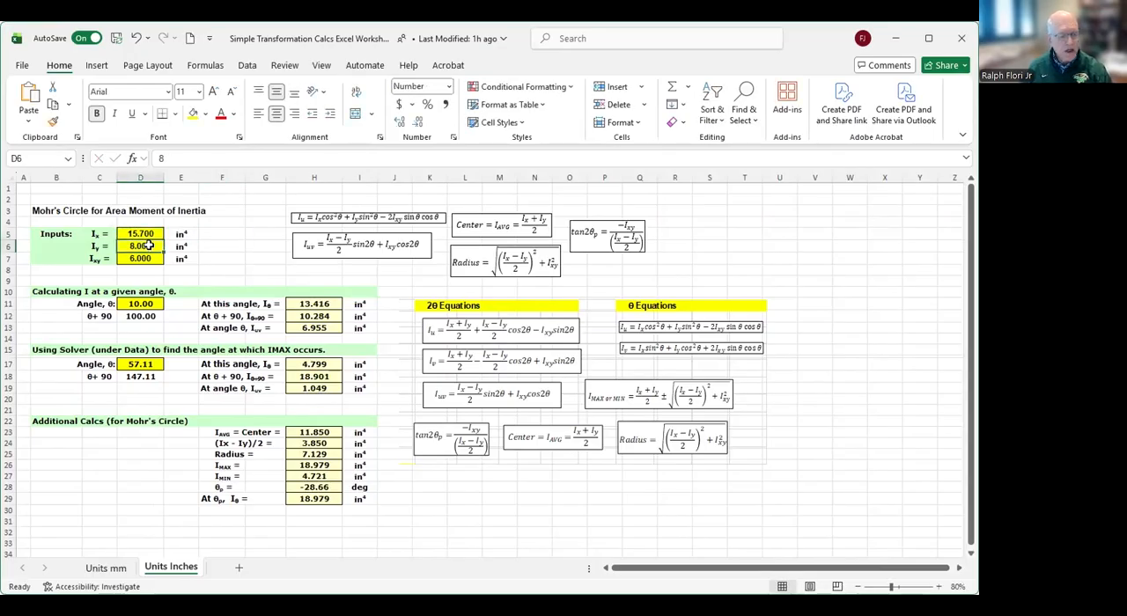
text(1)
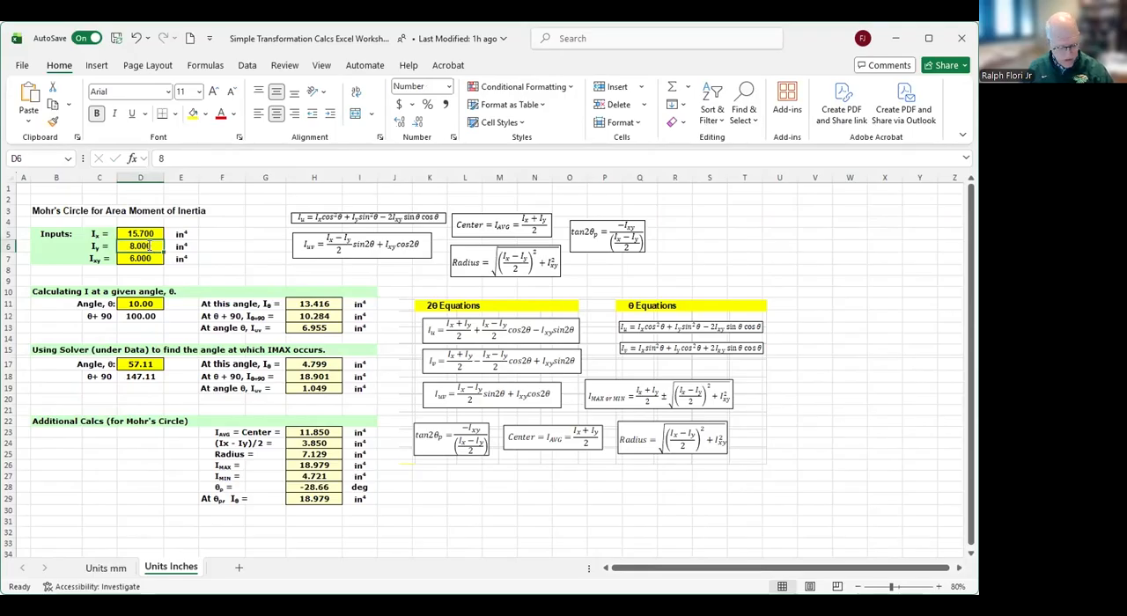
text(.04)
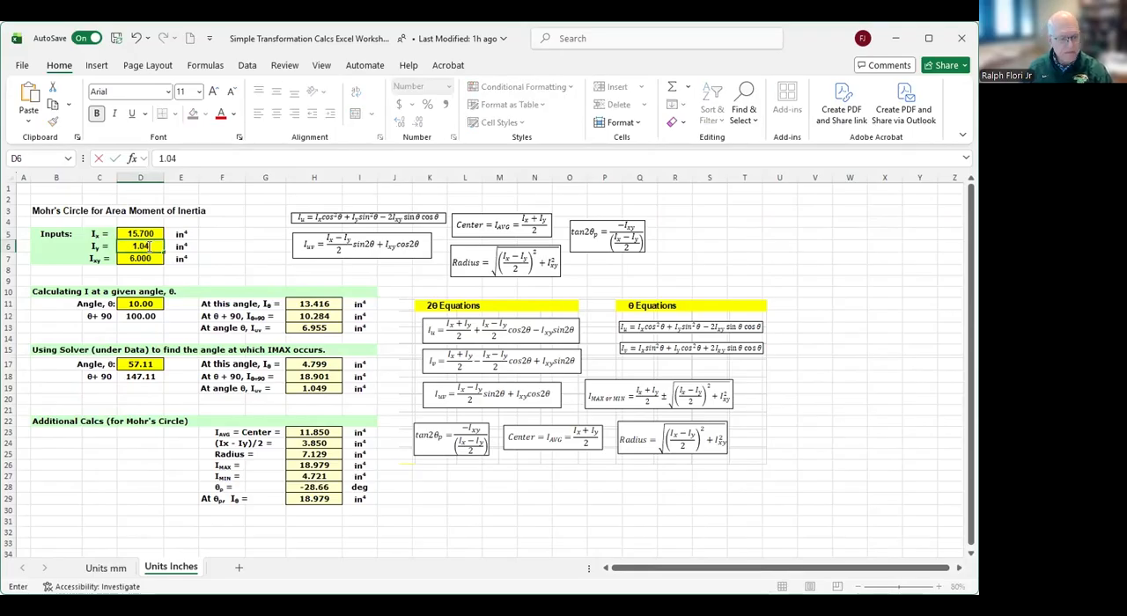
key(Return)
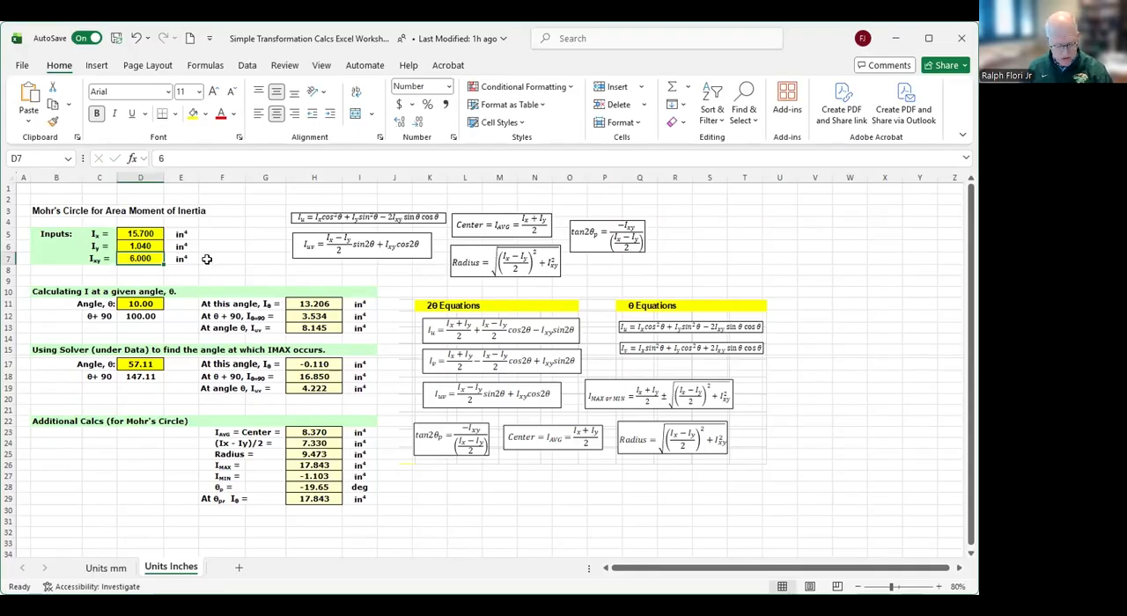
text(2.68)
click(226, 223)
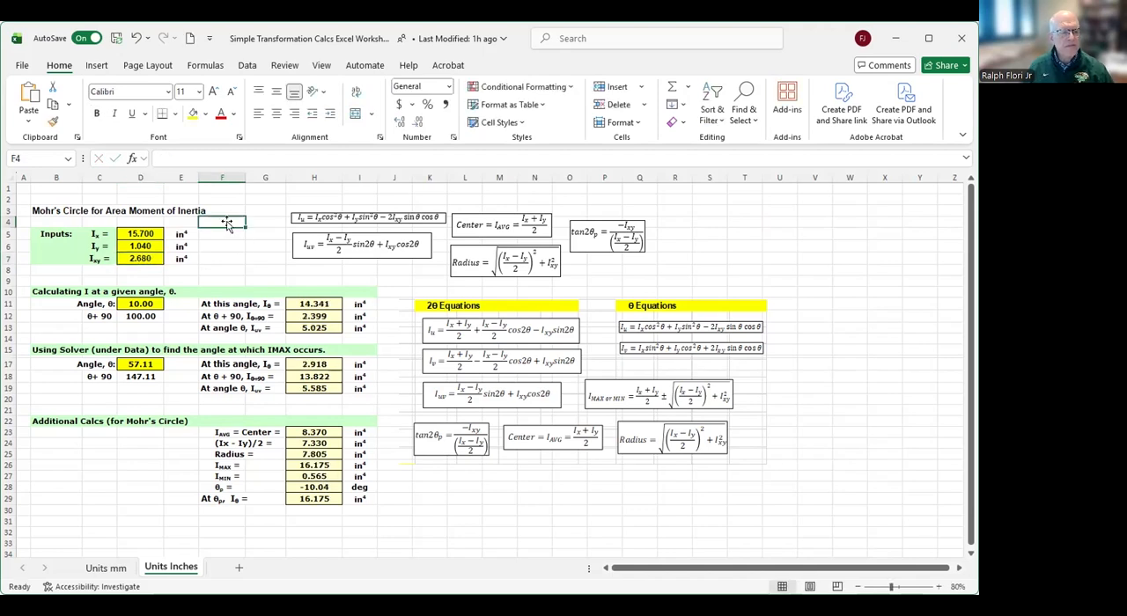
click(745, 221)
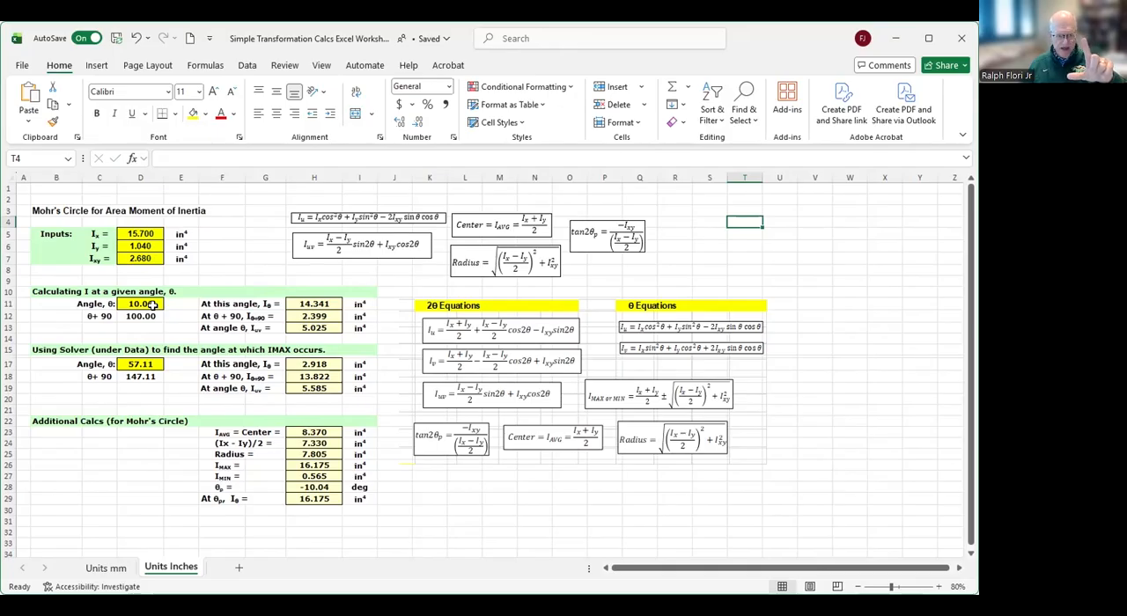
- Set the angle θ to 15 degrees in the section calculating I at a given angle
click(154, 304)
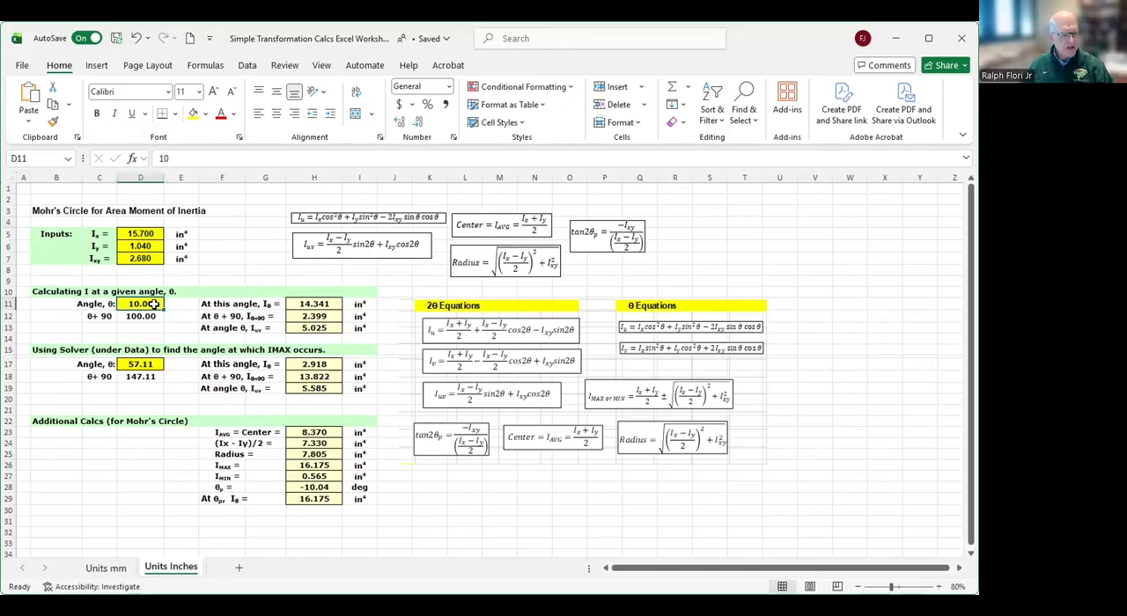
text(1)
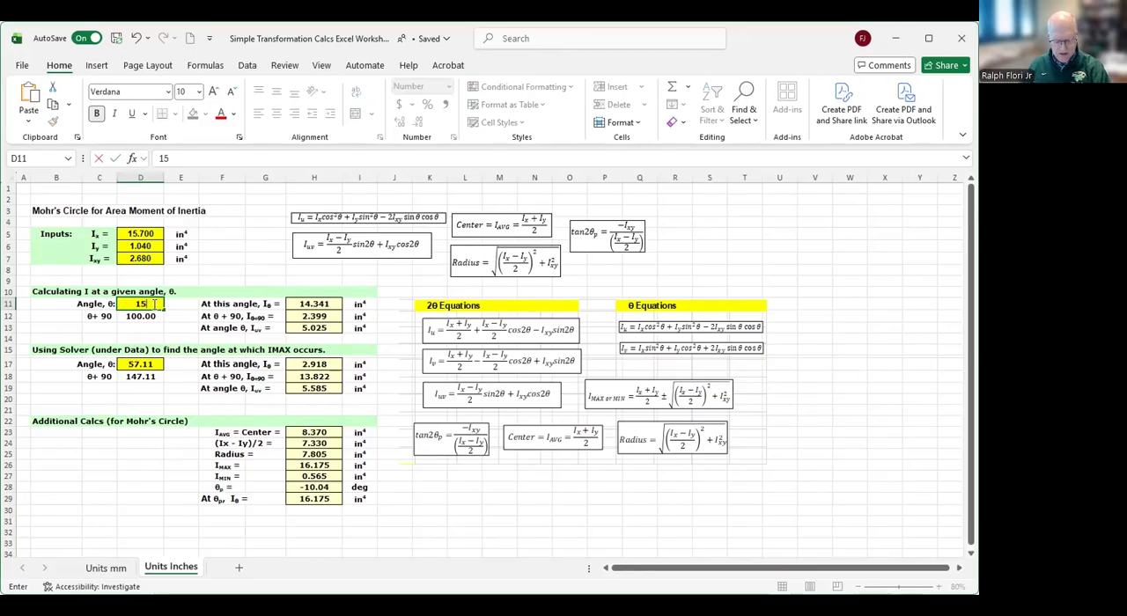
text(5)
key(Return)
click(234, 234)
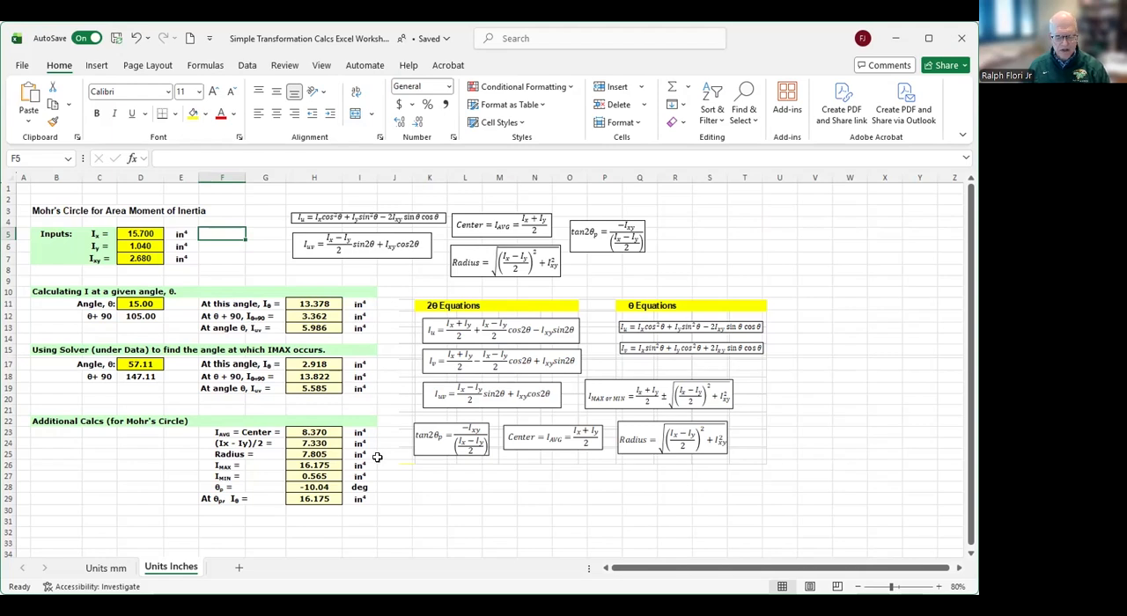
- Try an angle θ of 10 degrees in the given-angle calculation
click(147, 302)
text(10)
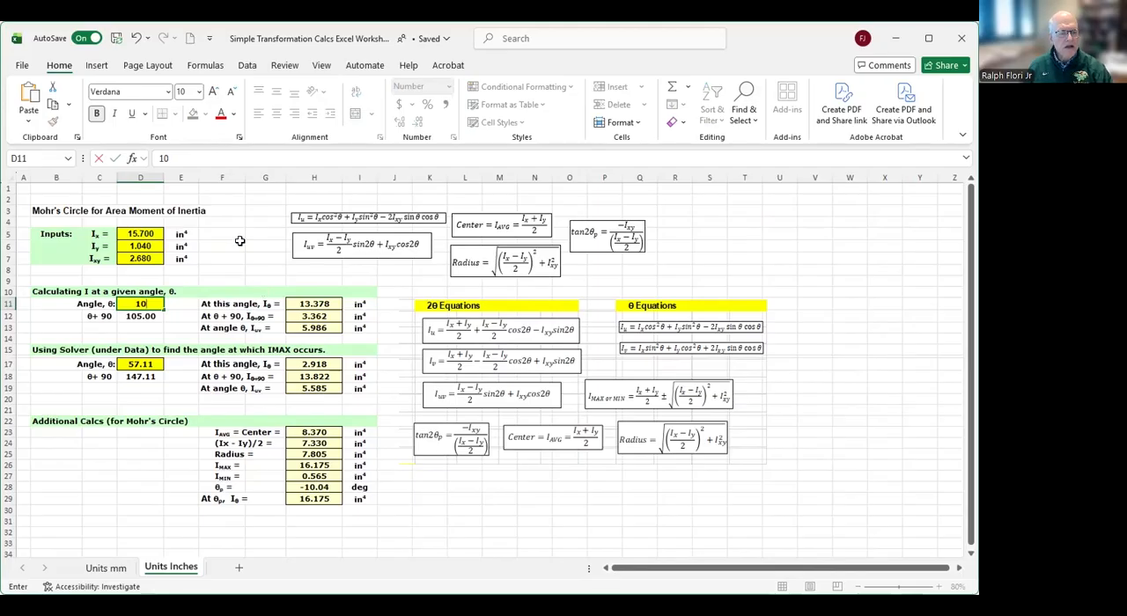
click(239, 242)
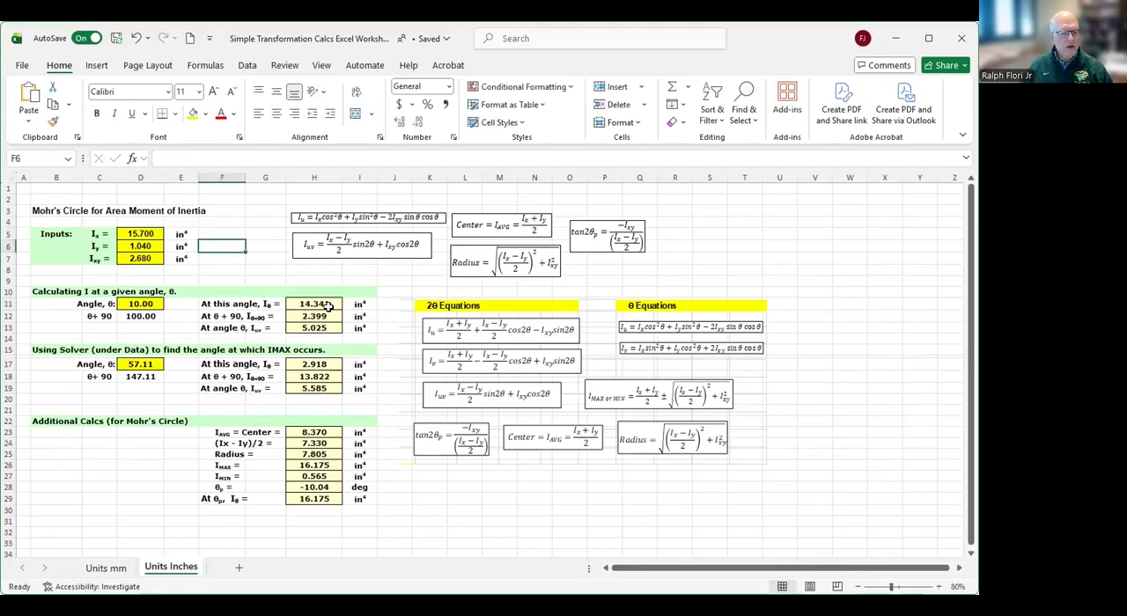
- Set the given-angle calculation's θ to 20 degrees
click(150, 304)
text(2)
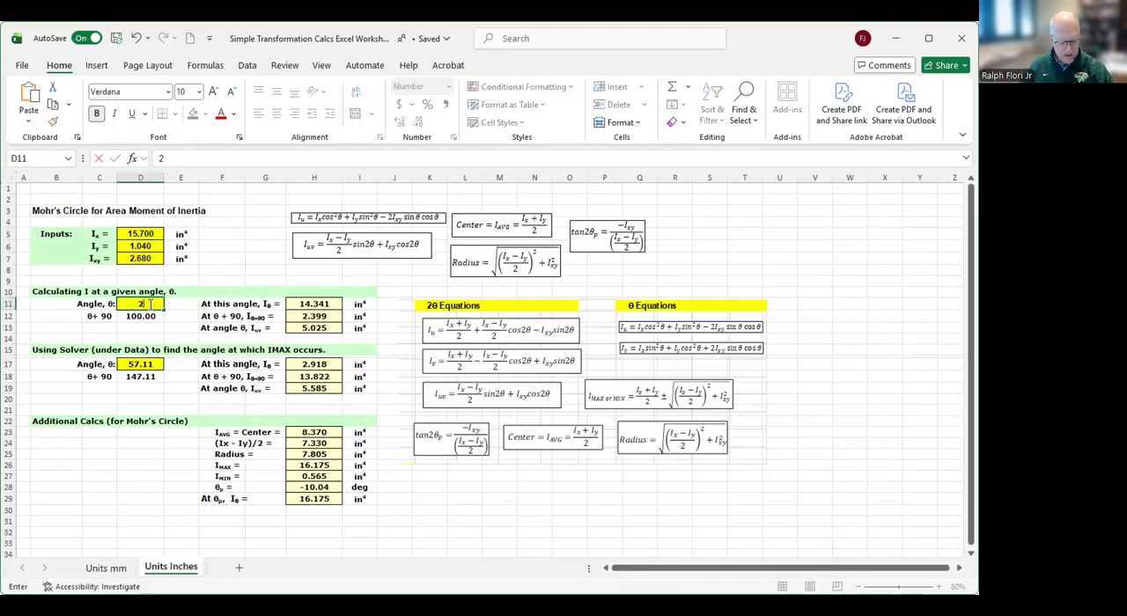
text(0)
click(242, 235)
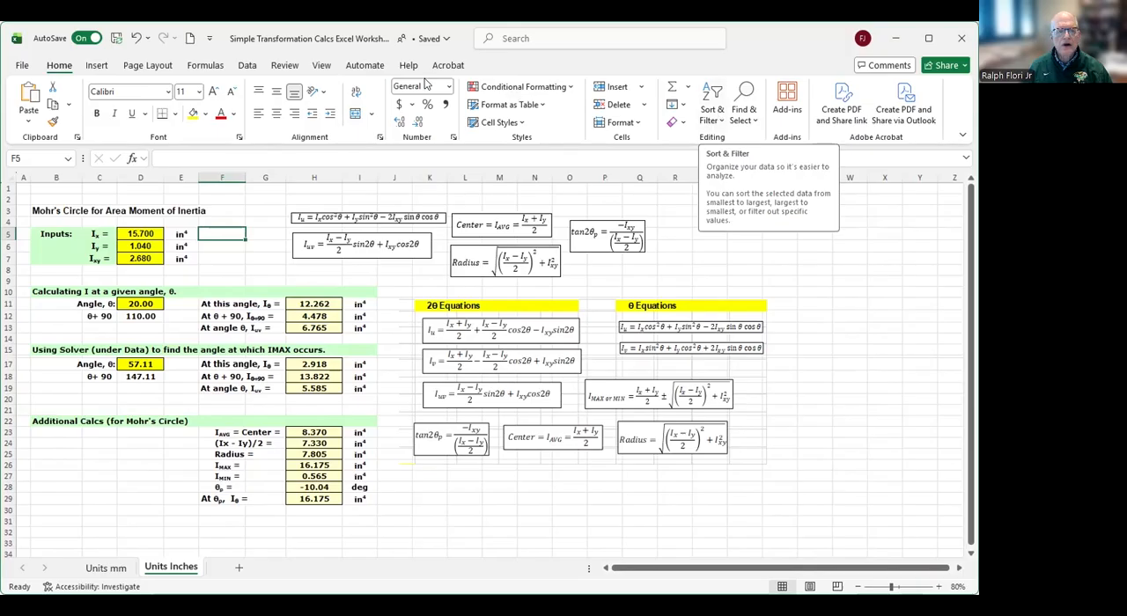
- Run Goal Seek to bring Iuv in cell H19 to 0 by changing the angle in D17, and keep the solution
click(246, 66)
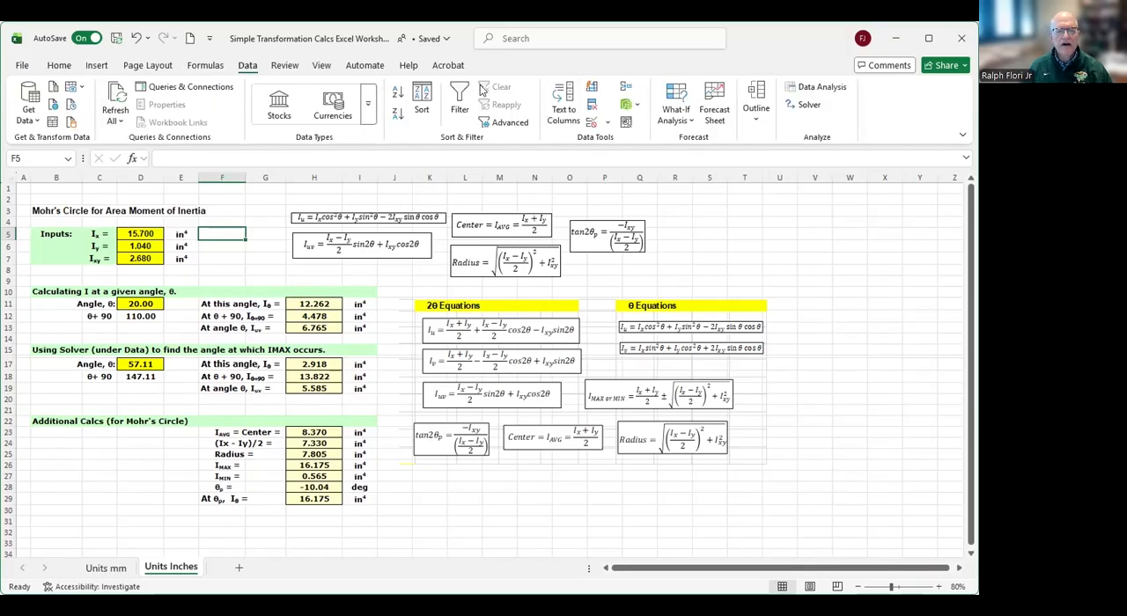
click(676, 107)
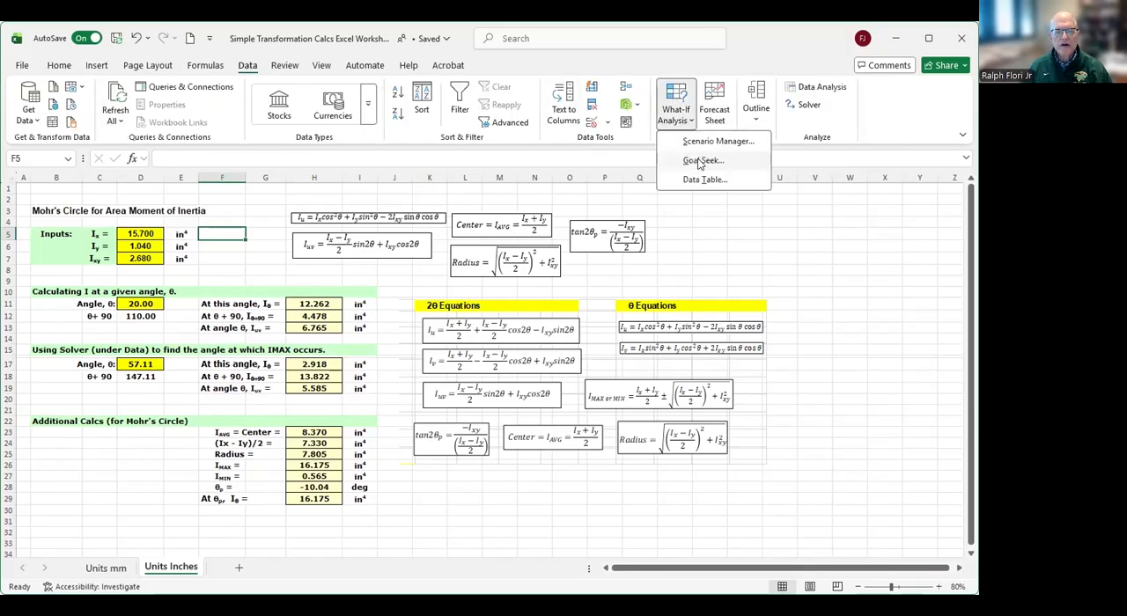
click(701, 161)
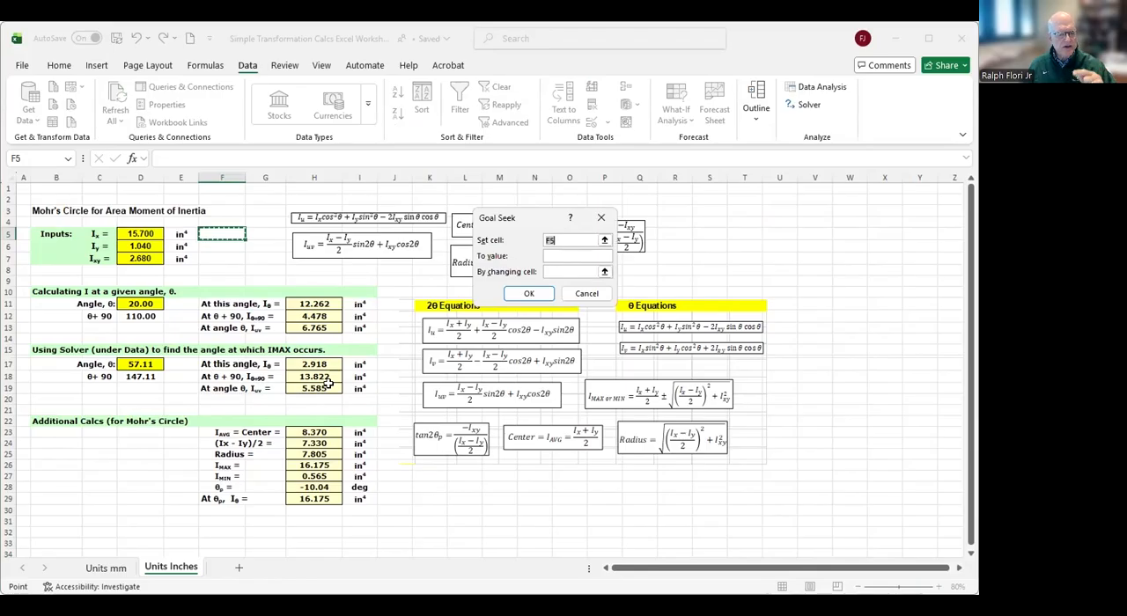
click(561, 238)
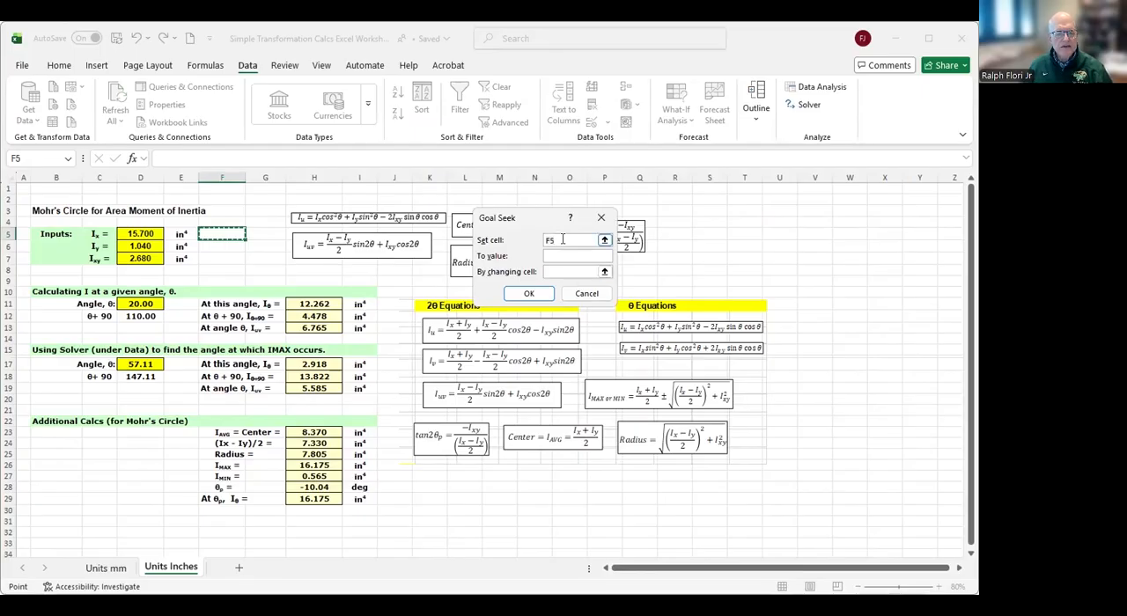
drag(542, 241, 541, 242)
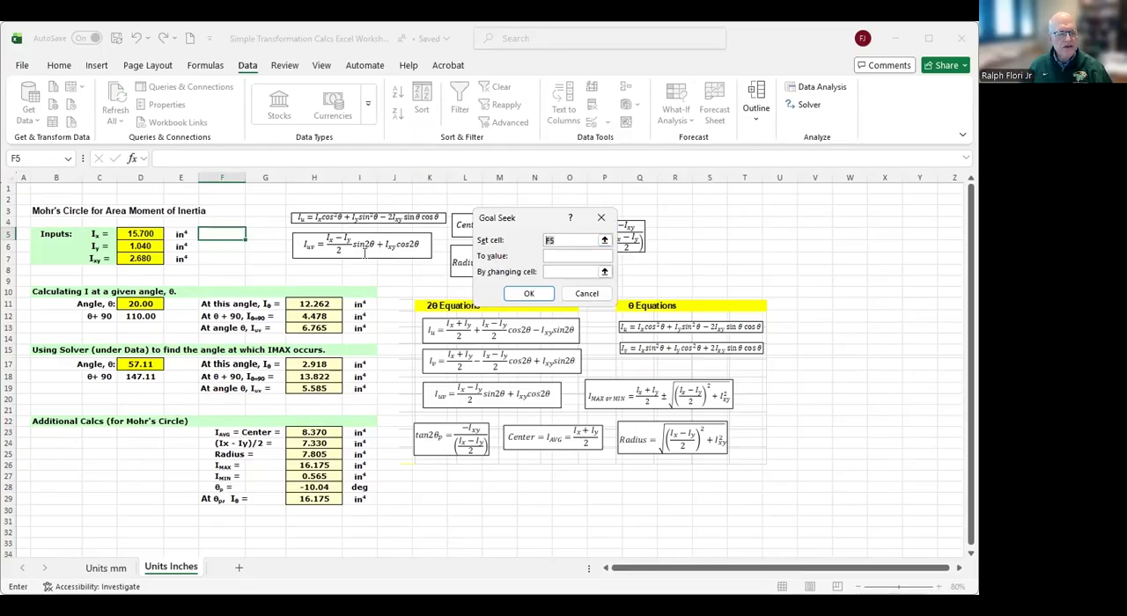
click(319, 387)
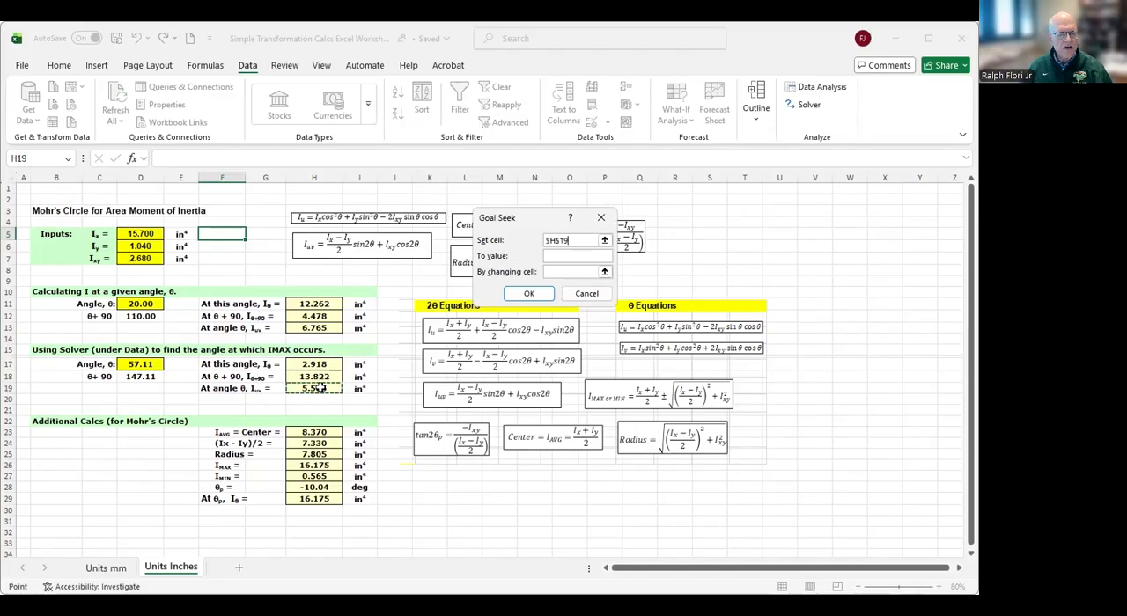
click(546, 255)
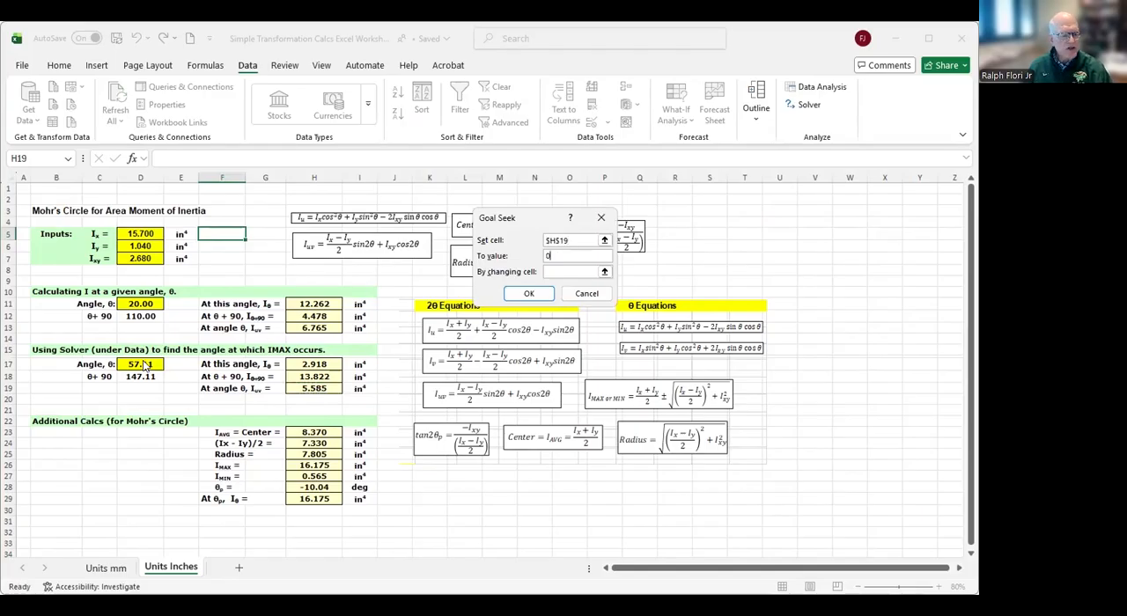
click(569, 271)
click(148, 364)
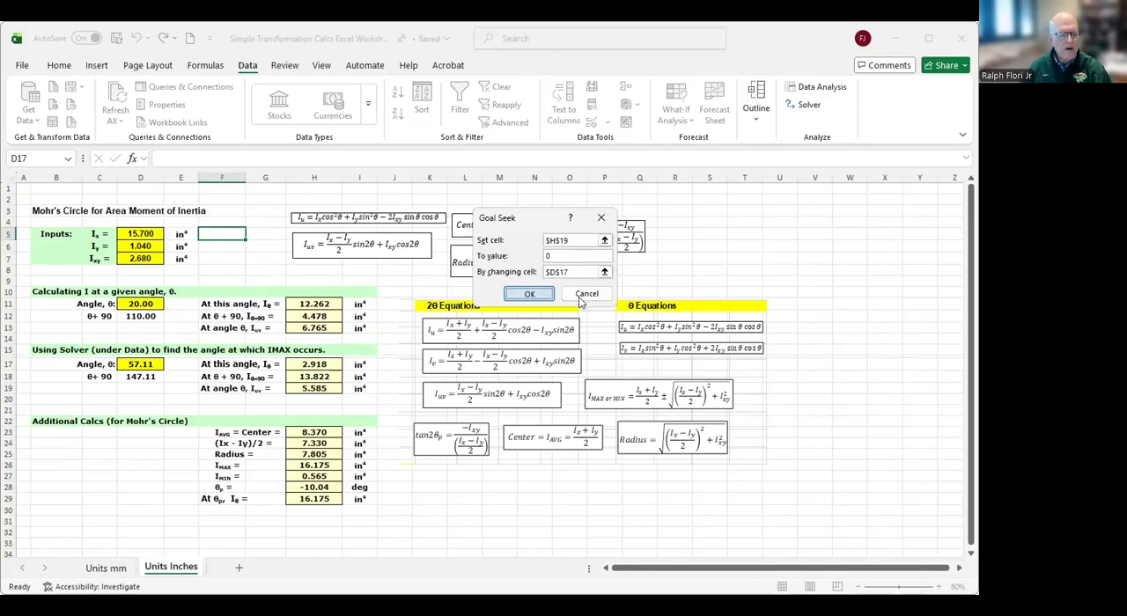
click(529, 294)
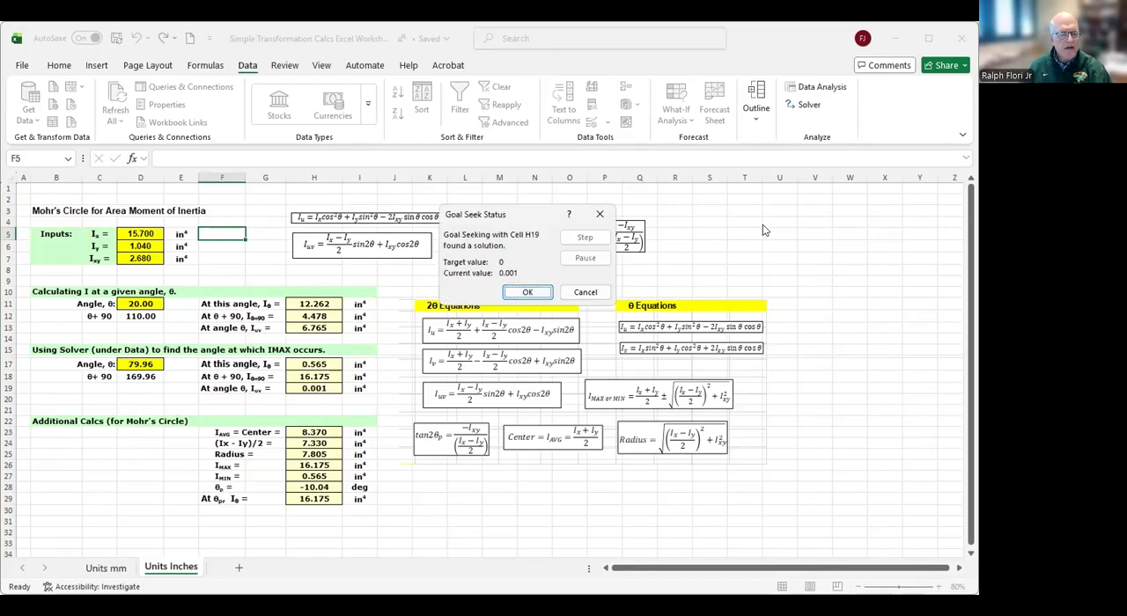
click(527, 293)
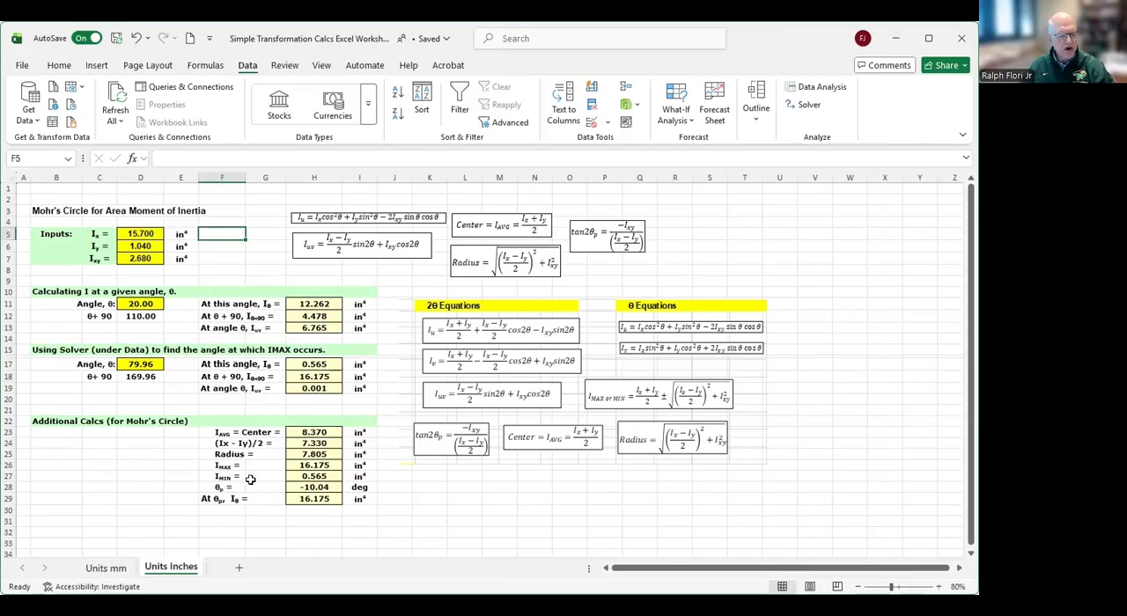
- Examine the formula that calculates the principal angle θp in the additional Mohr's circle calculations
click(324, 487)
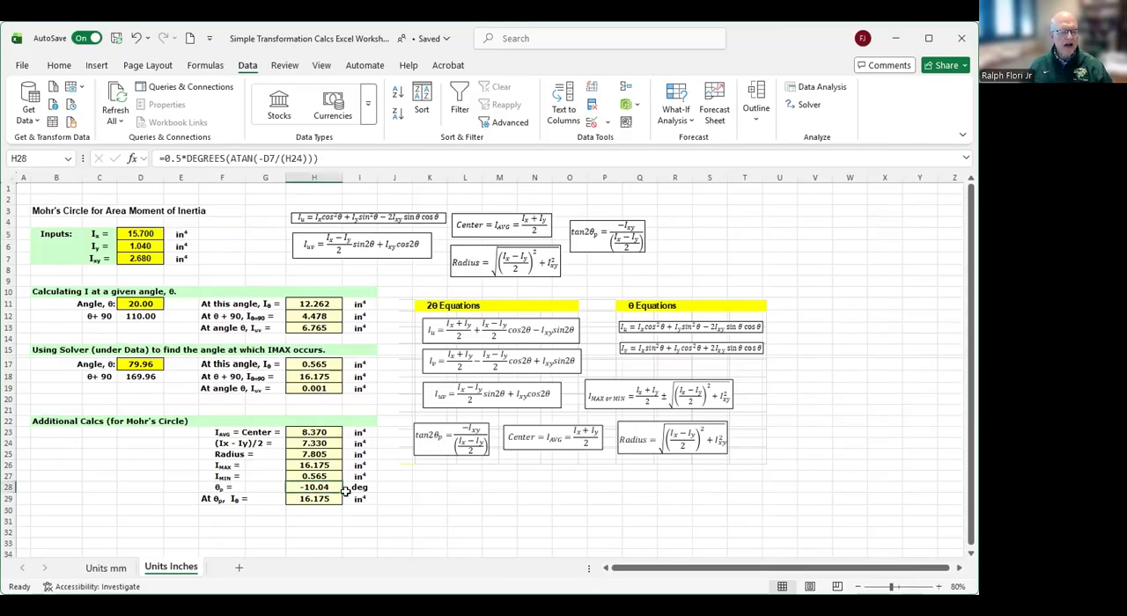
click(493, 509)
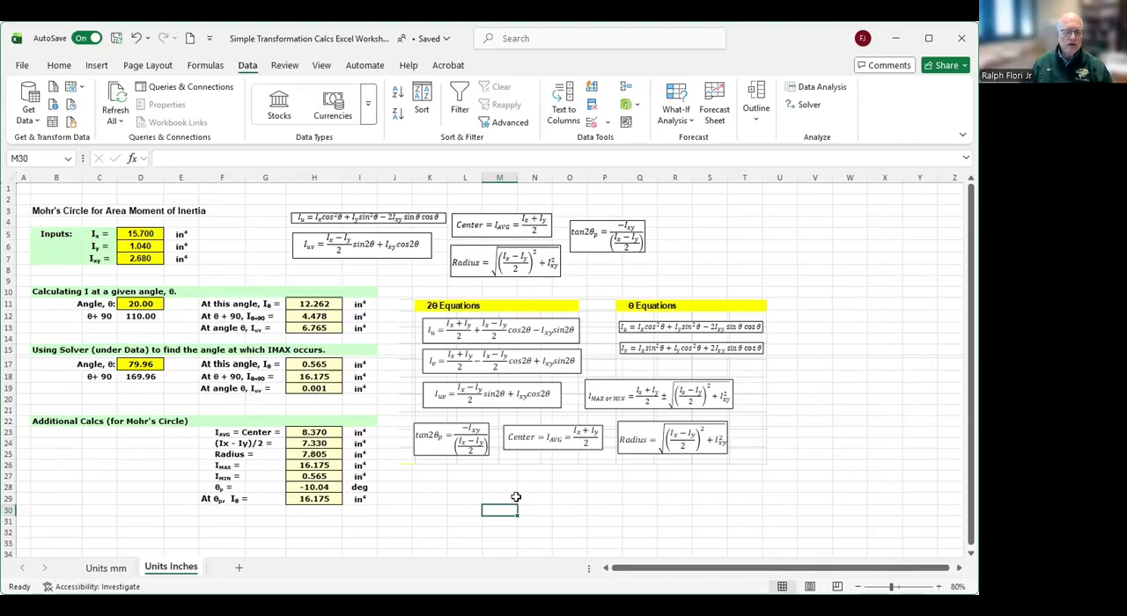
click(588, 504)
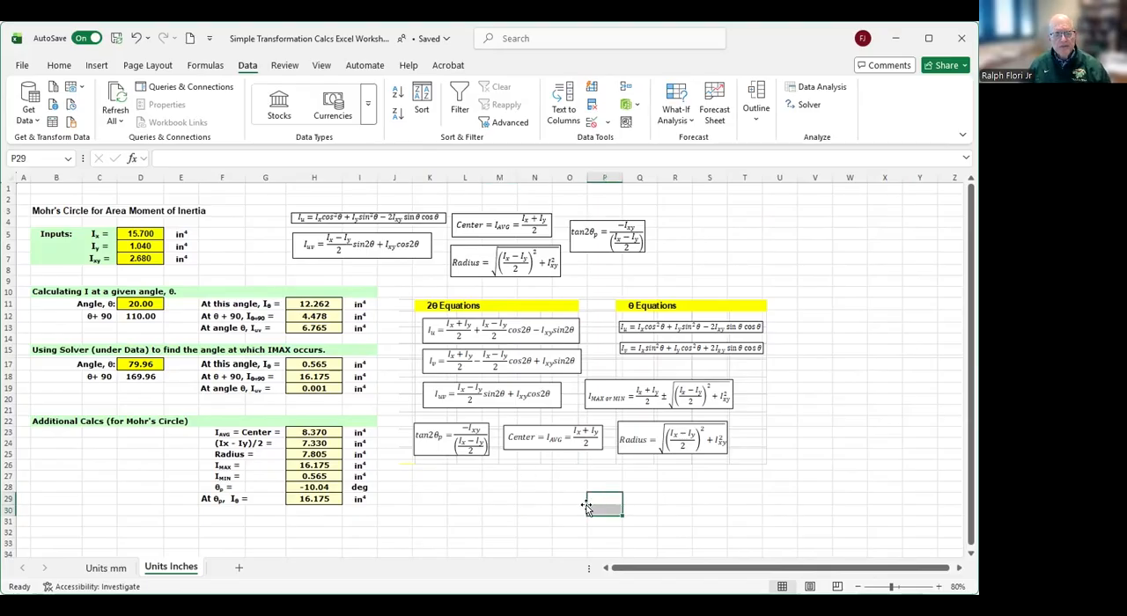